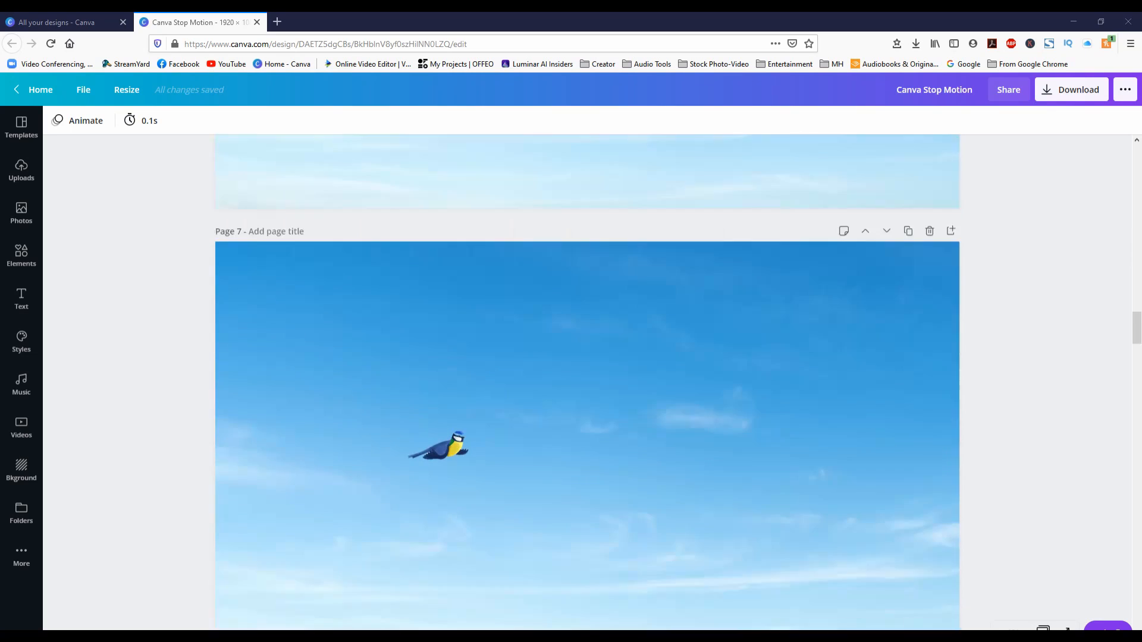
Examine how the bird's wing pose and position change from page to page in the finished Canva Stop Motion design.
scroll(587, 381, "down", 10)
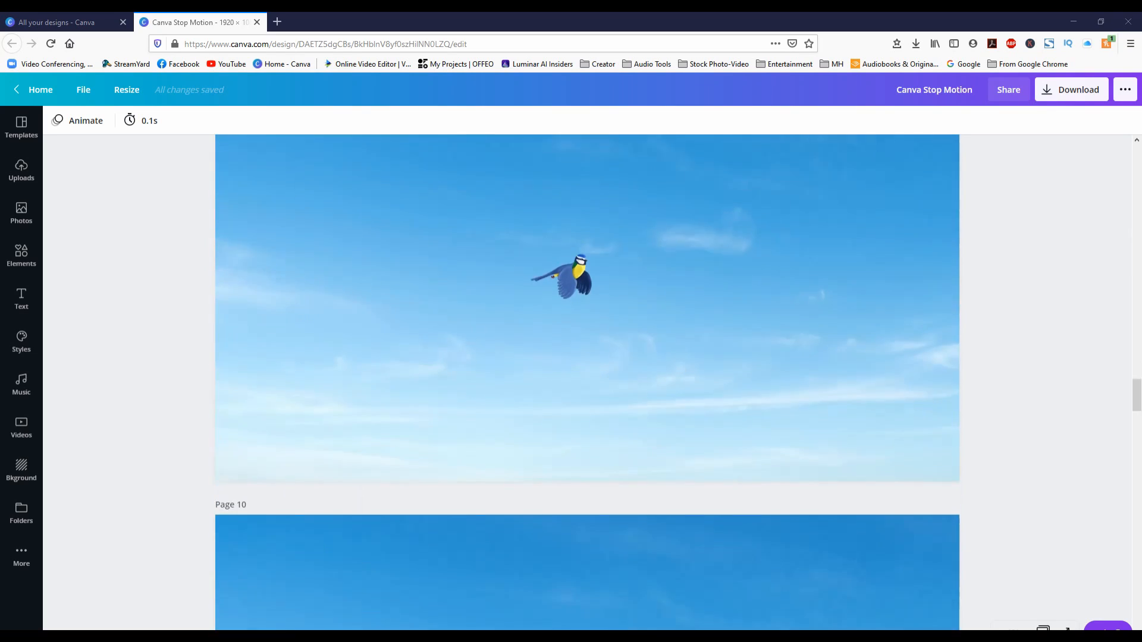
scroll(587, 381, "down", 10)
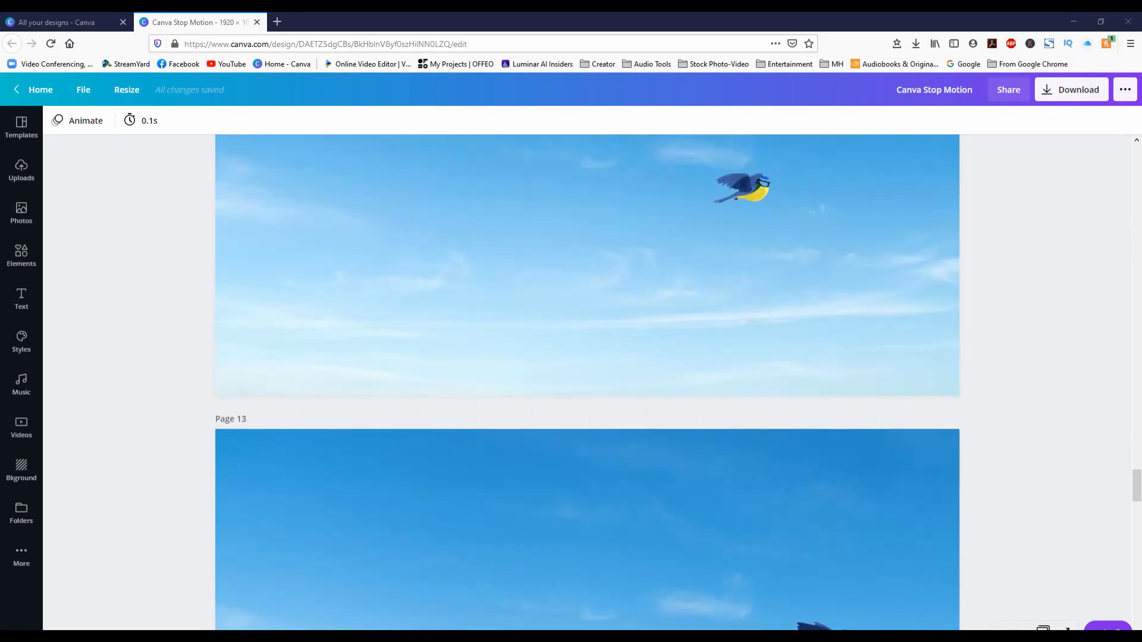
scroll(587, 381, "down", 10)
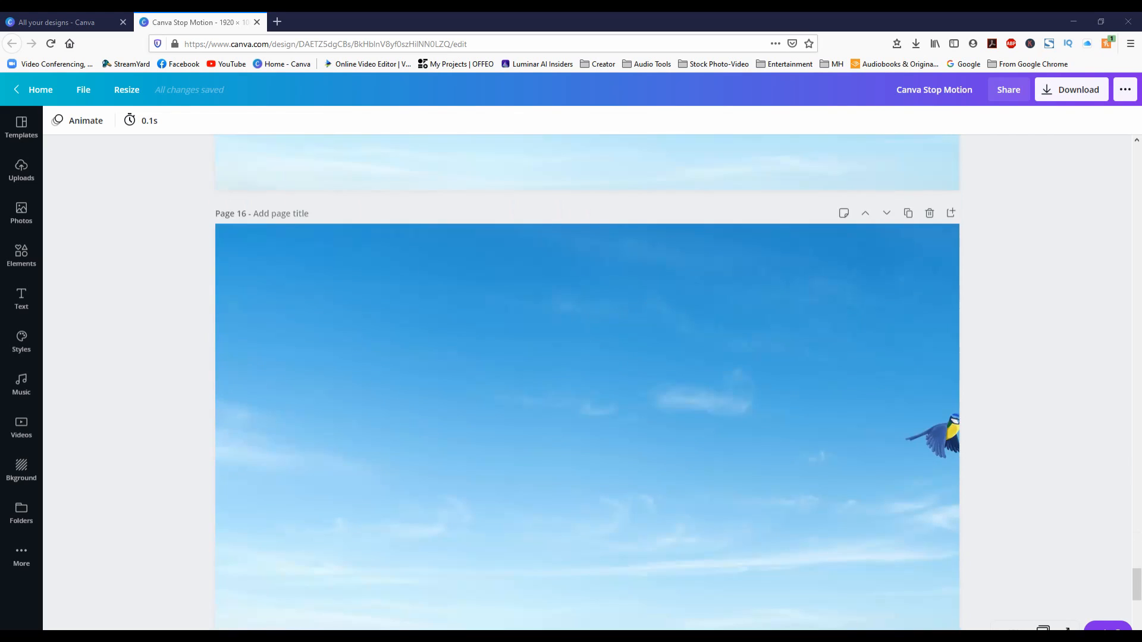
scroll(587, 381, "up", 4)
scroll(587, 381, "up", 20)
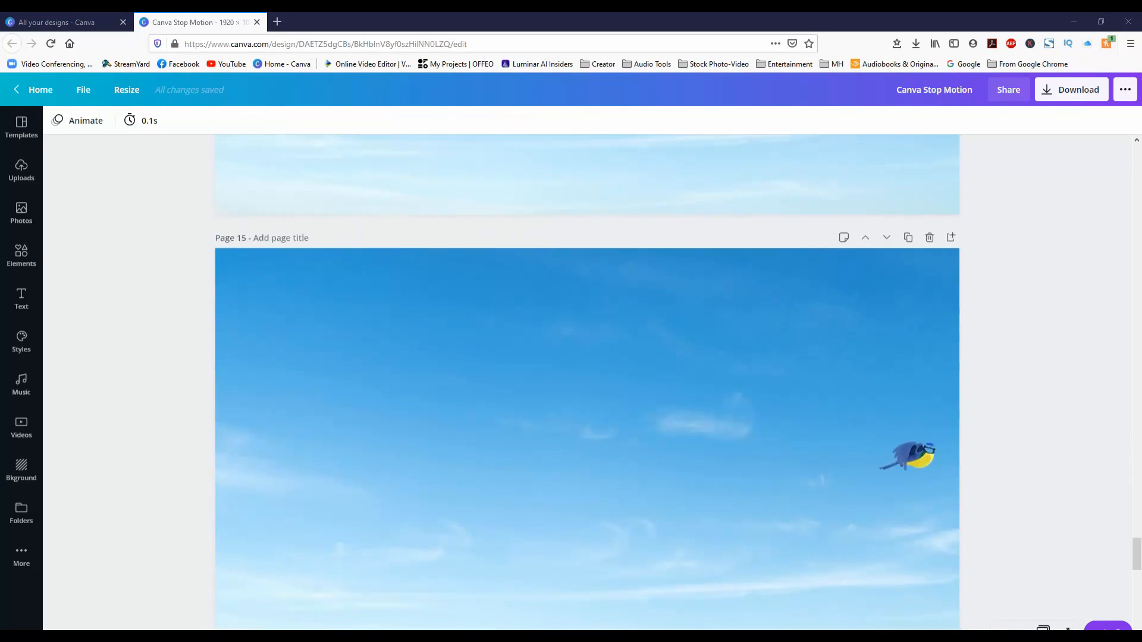
scroll(587, 382, "up", 18)
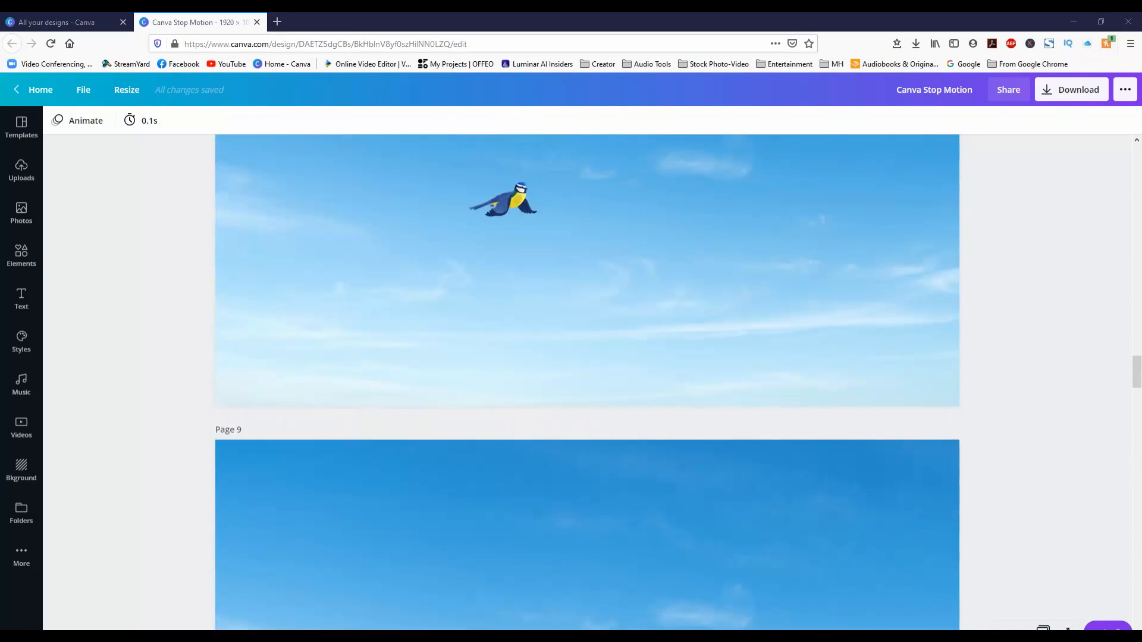
scroll(587, 382, "up", 8)
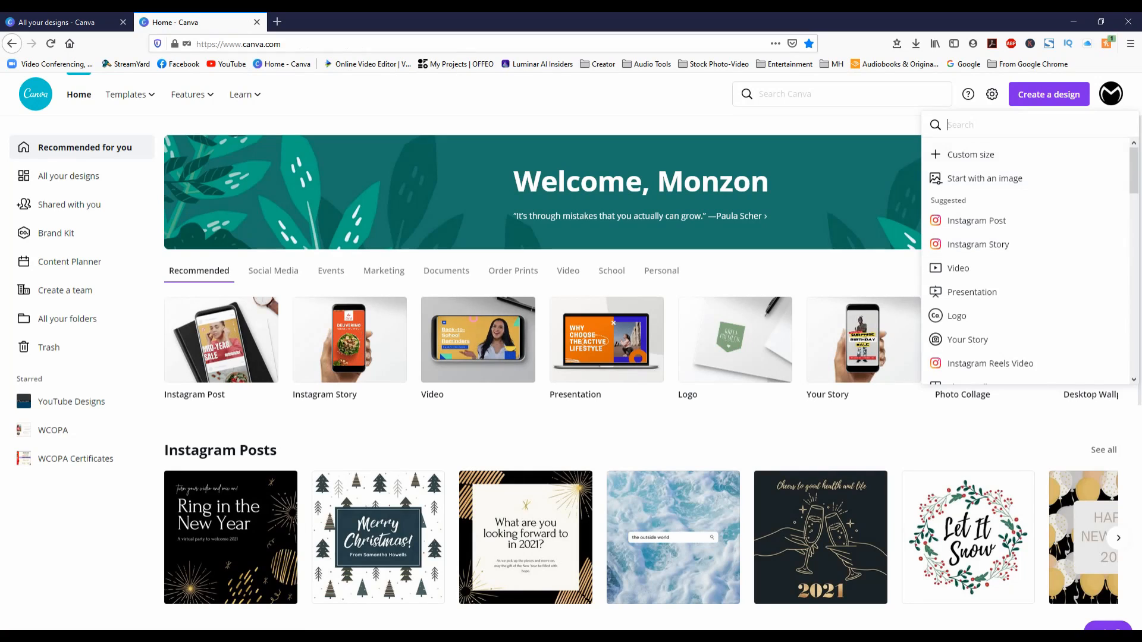
Create a new blank custom-size design of 1920 × 1080 px.
left_click(981, 154)
left_click(976, 242)
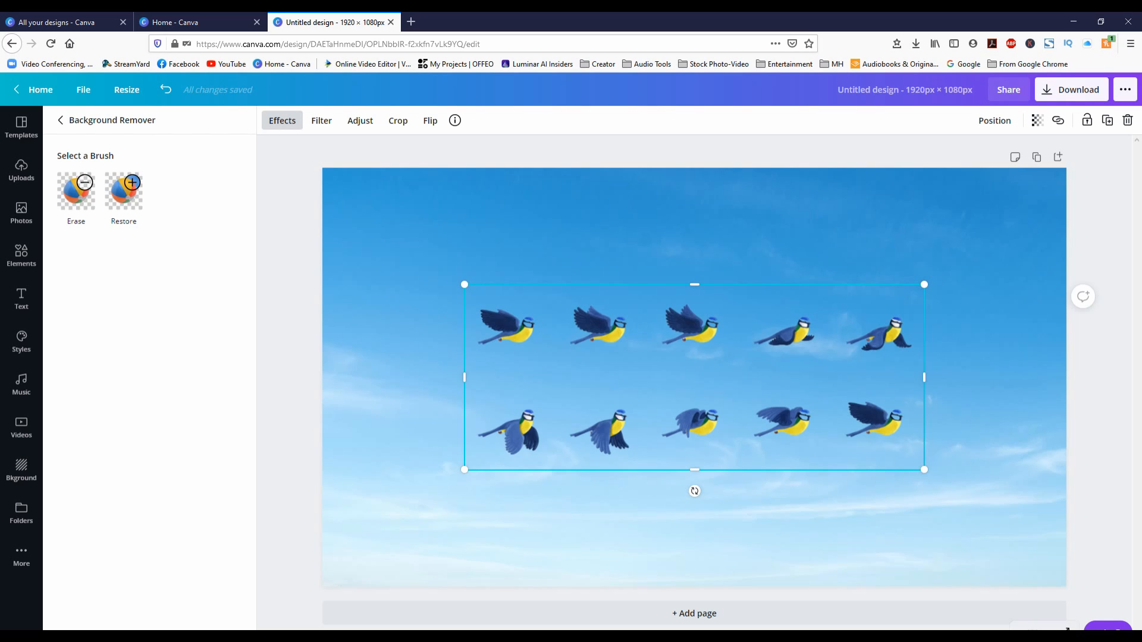
Crop the ten-bird image to the first pose of its lower row and place that bird partly beyond the page's left edge.
left_click_drag(925, 378, 563, 381)
left_click_drag(514, 285, 514, 392)
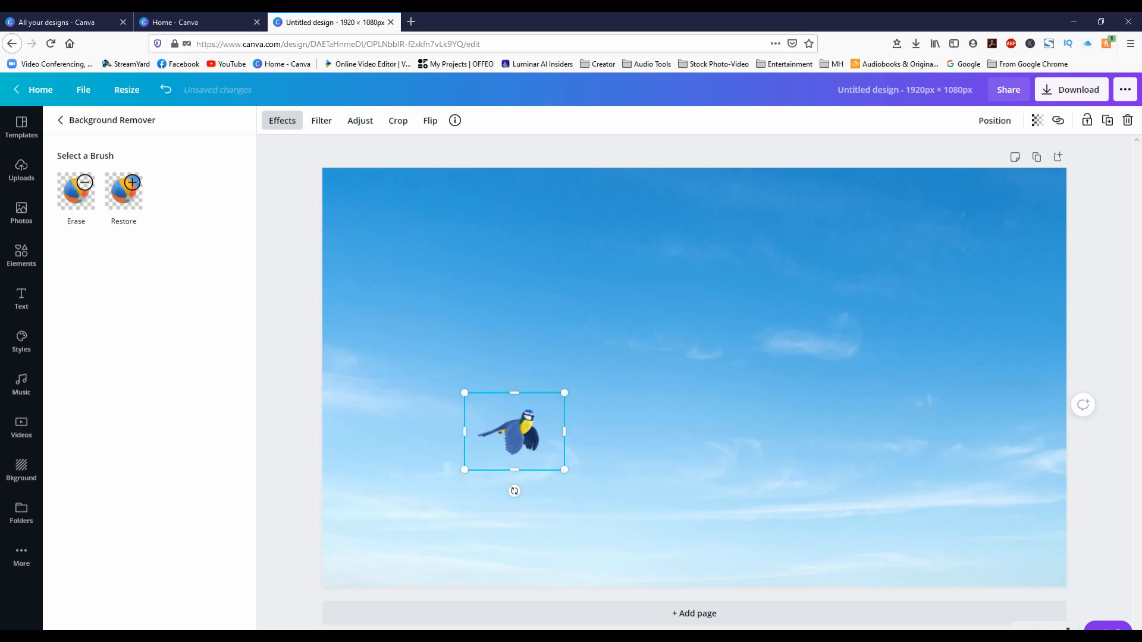
left_click_drag(515, 431, 339, 377)
left_click(381, 288)
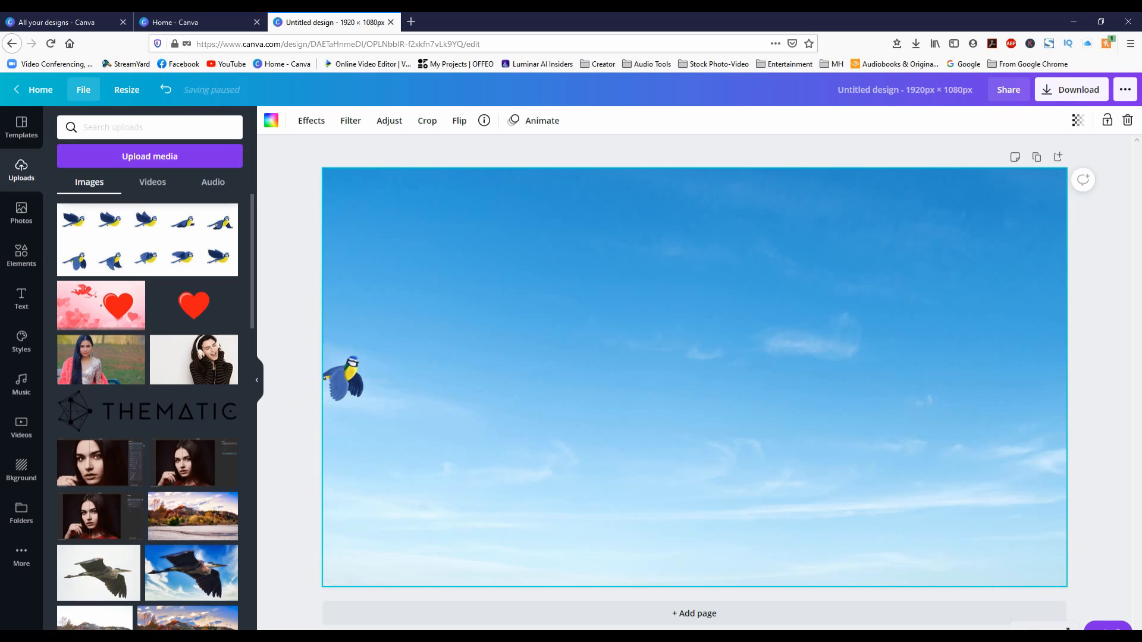
Turn on guides and rulers, and add a horizontal guide across the page's mid-height through the bird.
left_click(84, 90)
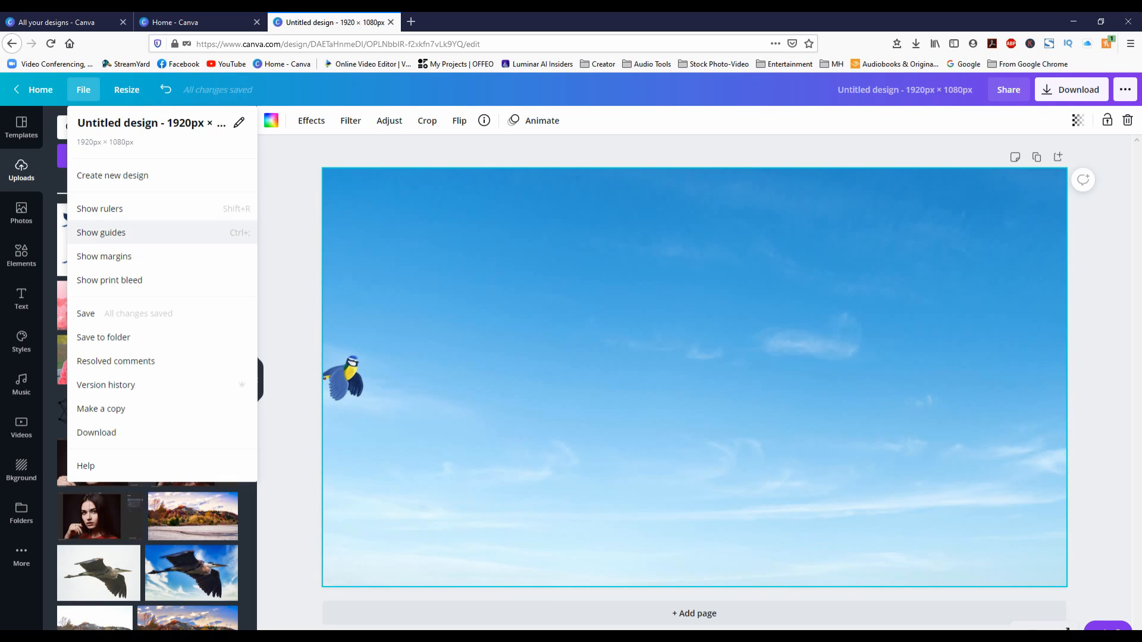
left_click(101, 233)
left_click(83, 89)
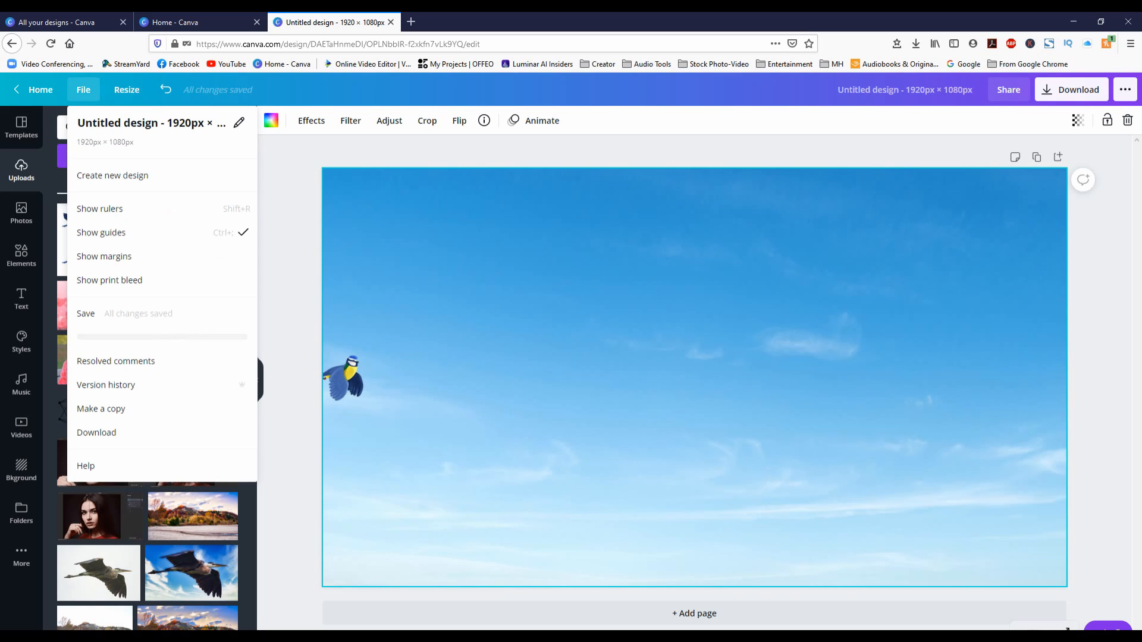
left_click(101, 208)
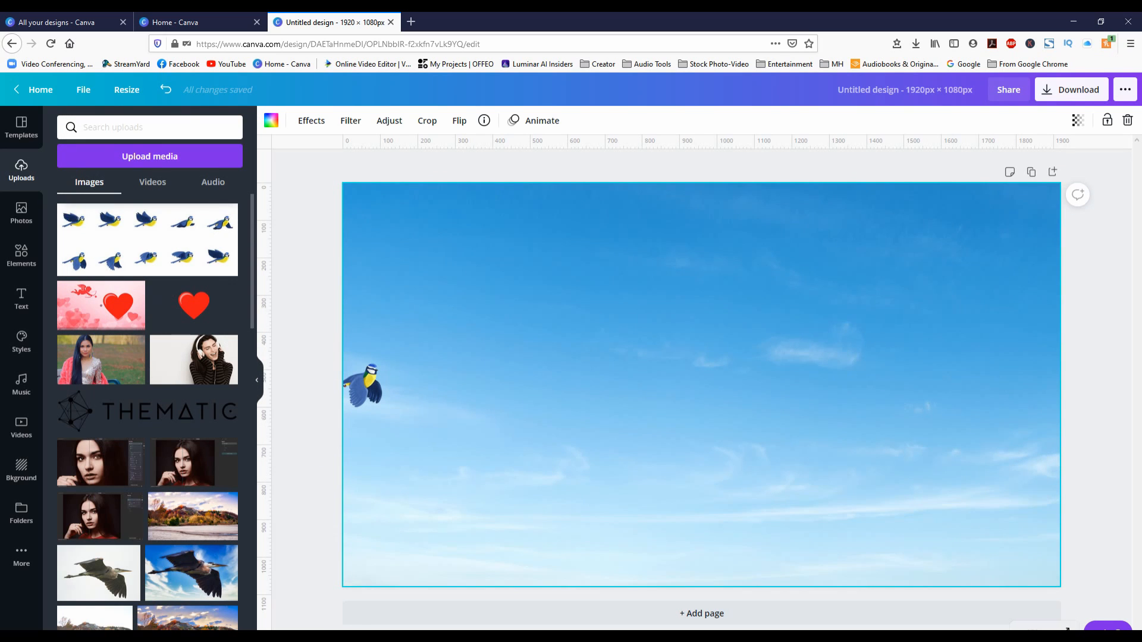
left_click_drag(476, 142, 476, 385)
Nudge the bird on page 2 to the right along the guide until its whole body is inside the page.
left_click(366, 404)
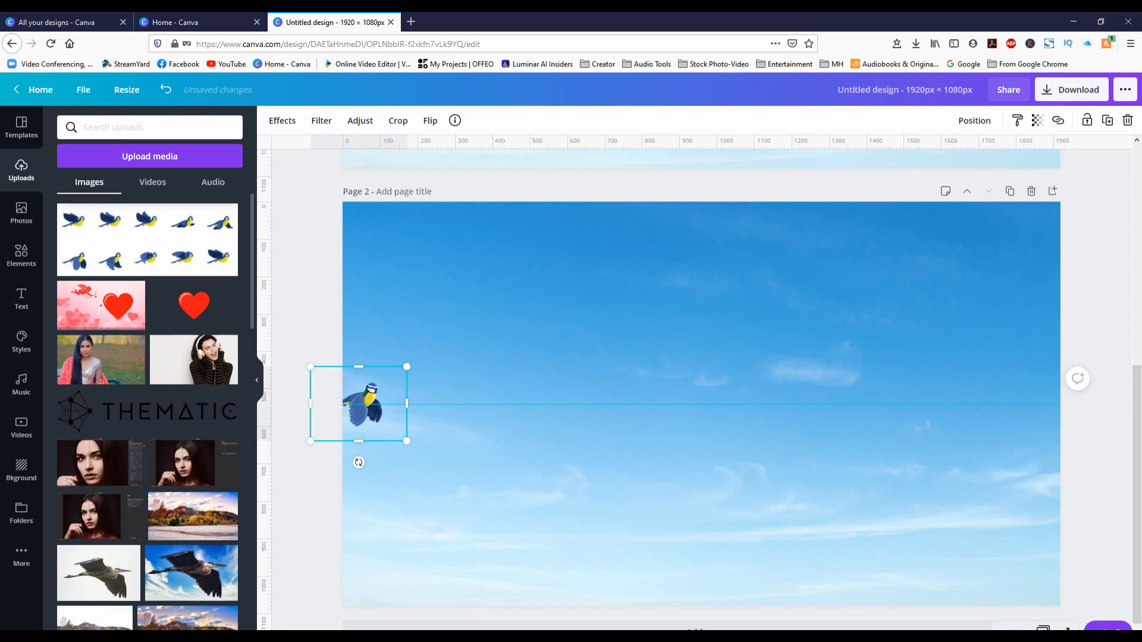
key("Right")
key("Right")
key("Right")
key("Right")
key("Right")
key("Right")
key("Right")
key("Right")
key("Right")
key("Right")
key("Right")
key("Right")
key("Right")
key("Right")
key("Right")
key("Right")
key("Right")
key("Right")
key("Right")
key("Right")
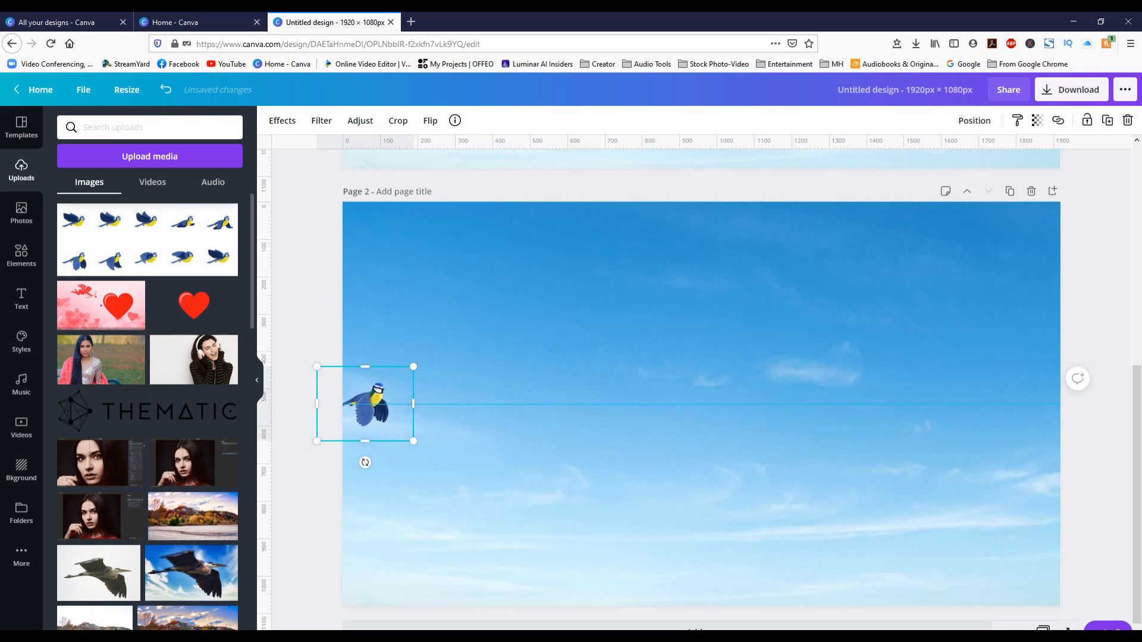
key("Right")
key("Right")
key("Right")
key("Right")
key("Right")
key("Right")
key("Right")
key("Right")
key("Right")
key("Right")
key("Right")
key("Right")
key("Right")
key("Right")
key("Right")
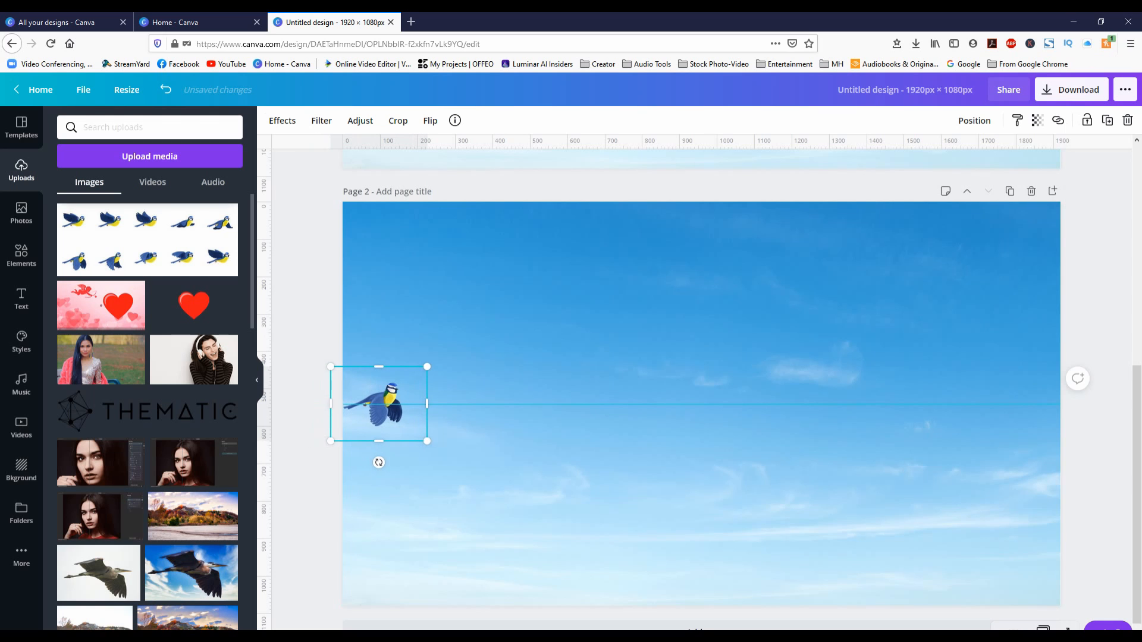
scroll(701, 387, "up", 6)
scroll(701, 386, "down", 6)
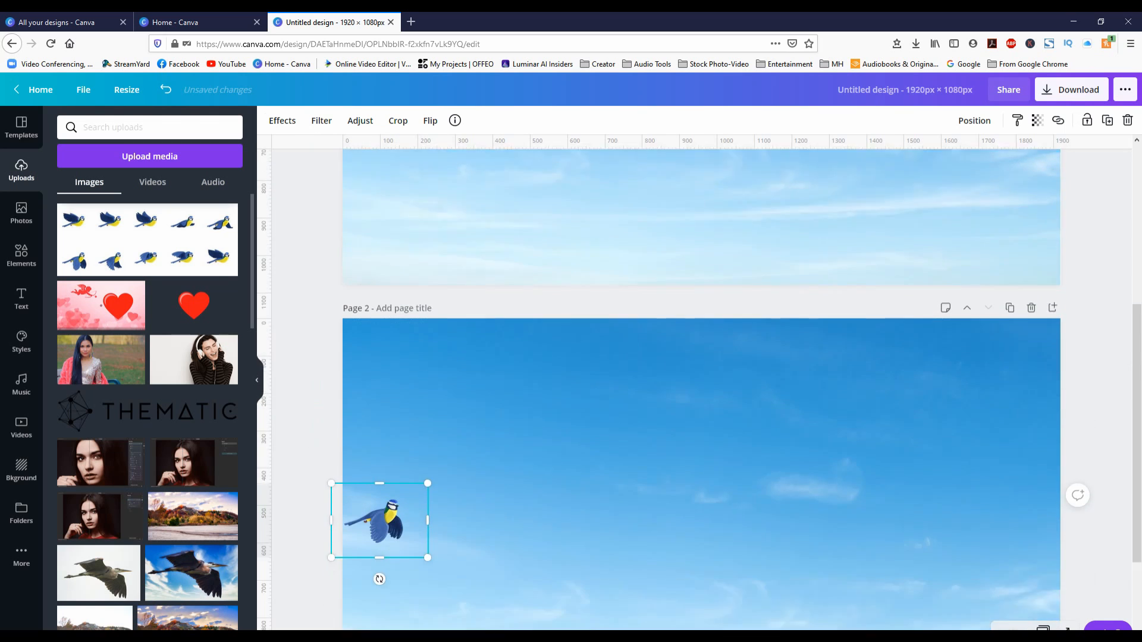
scroll(699, 392, "down", 1)
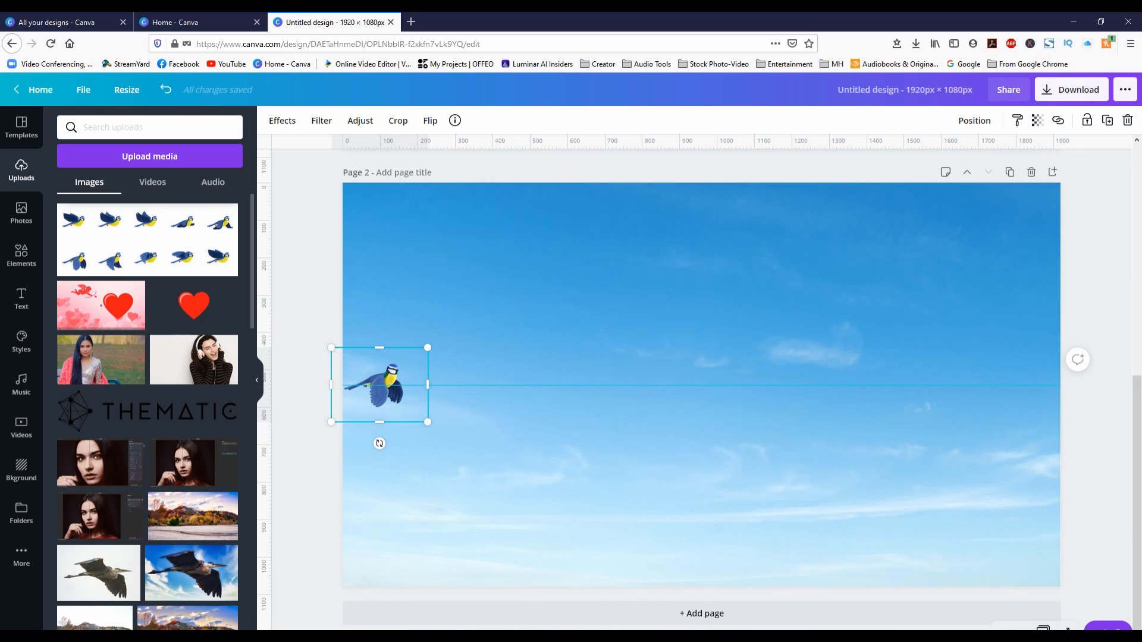
Extend the bird image's crop on page 2 to the right and trim its left side to show the next wing pose.
left_click_drag(428, 385, 514, 386)
left_click_drag(332, 384, 397, 385)
scroll(397, 386, "up", 3)
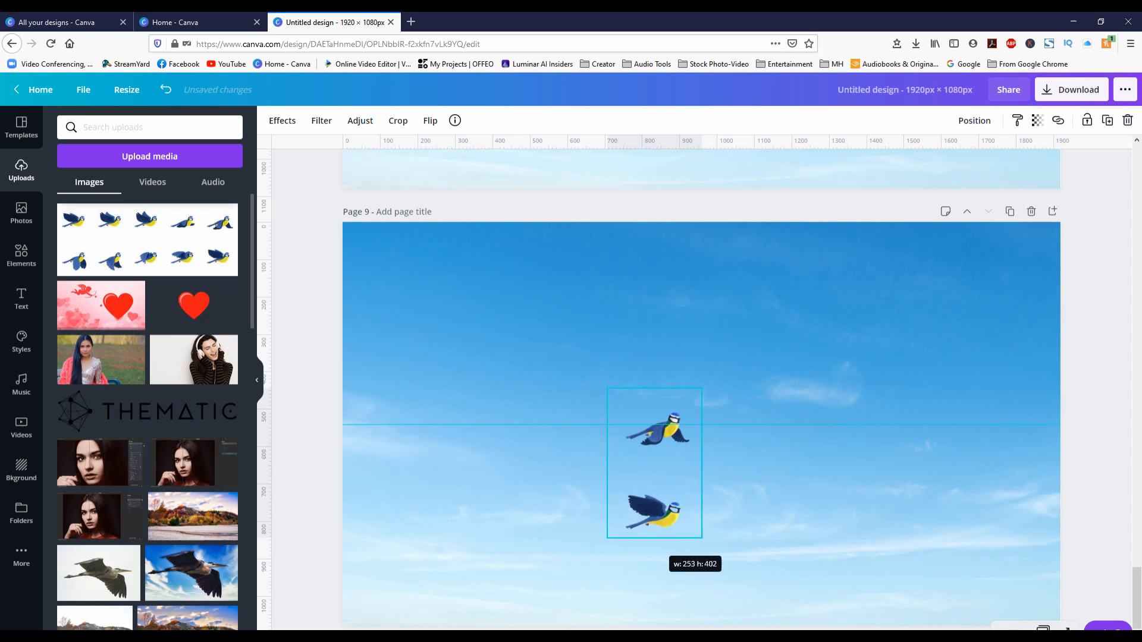
Adjust the crop of the bird image on pages 9 and 10 to show the following wing poses.
left_click_drag(611, 464, 379, 463)
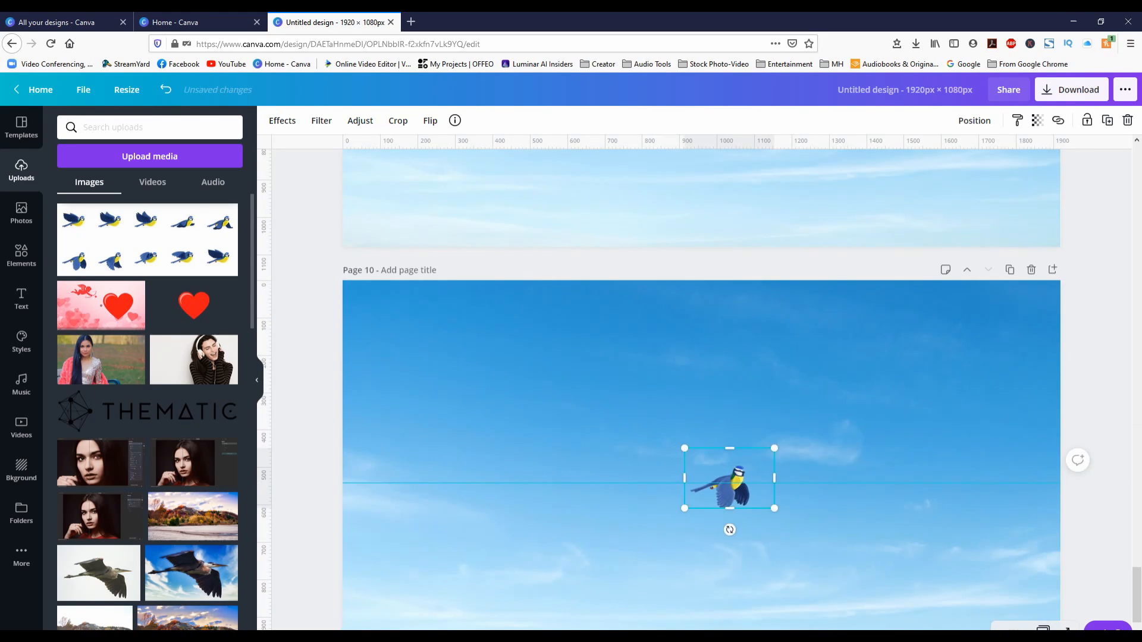
mouse_move(778, 477)
left_mouse_down()
mouse_move(843, 477)
mouse_move(788, 477)
left_mouse_up()
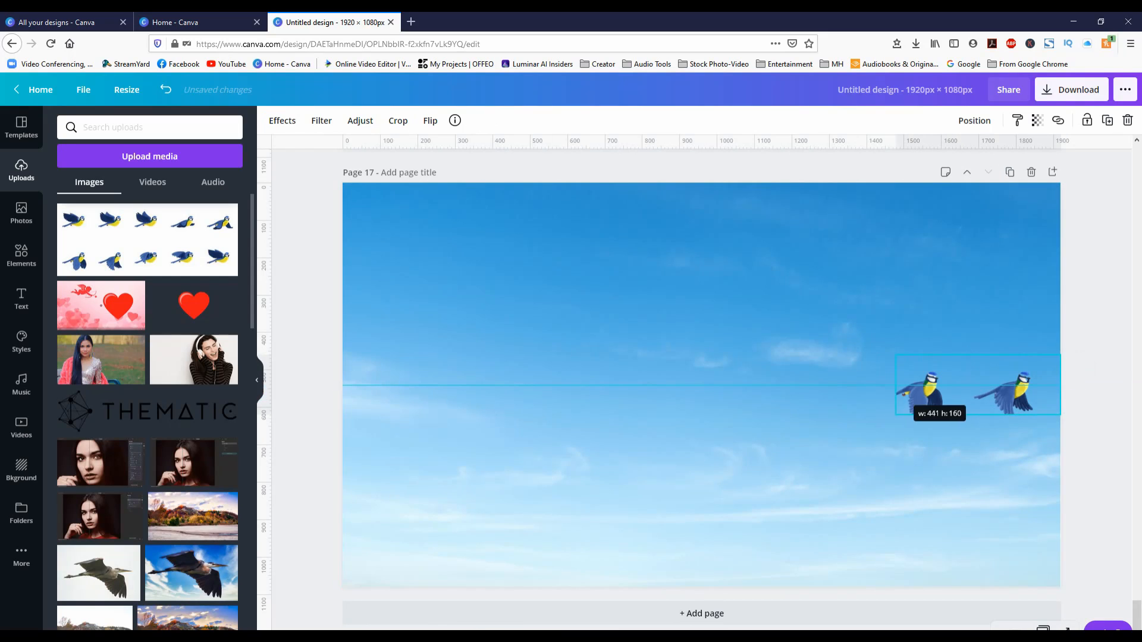
Recrop the bird image on page 17 to the next wing pose, with the bird partly past the page's right edge.
left_click_drag(1035, 386, 1048, 386)
scroll(1048, 385, "up", 1)
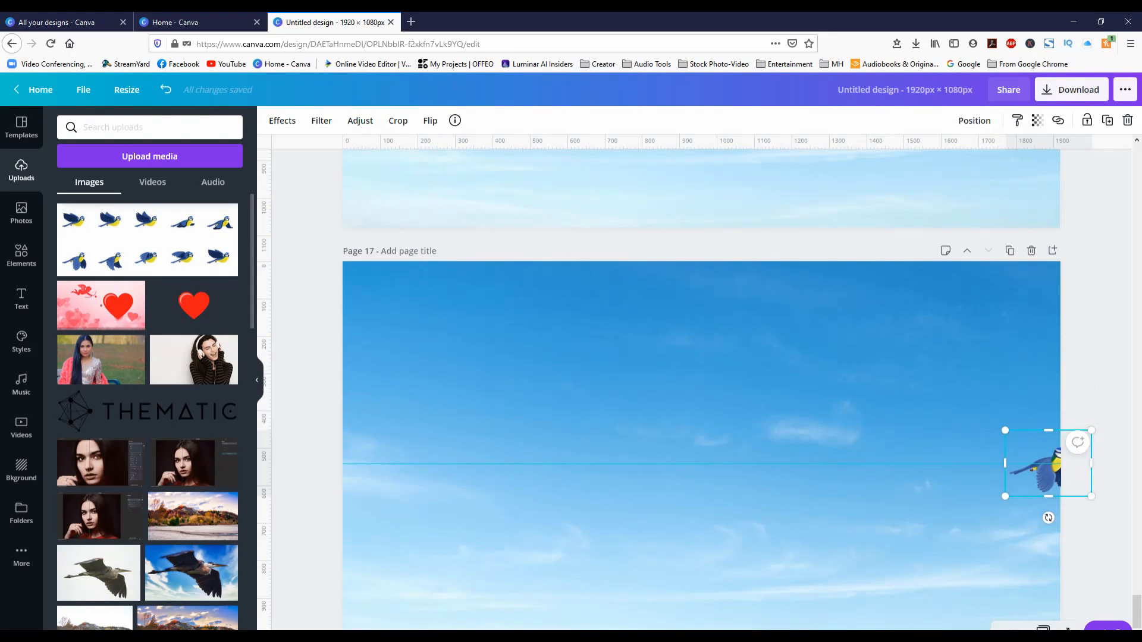
scroll(702, 390, "up", 20)
scroll(702, 390, "down", 20)
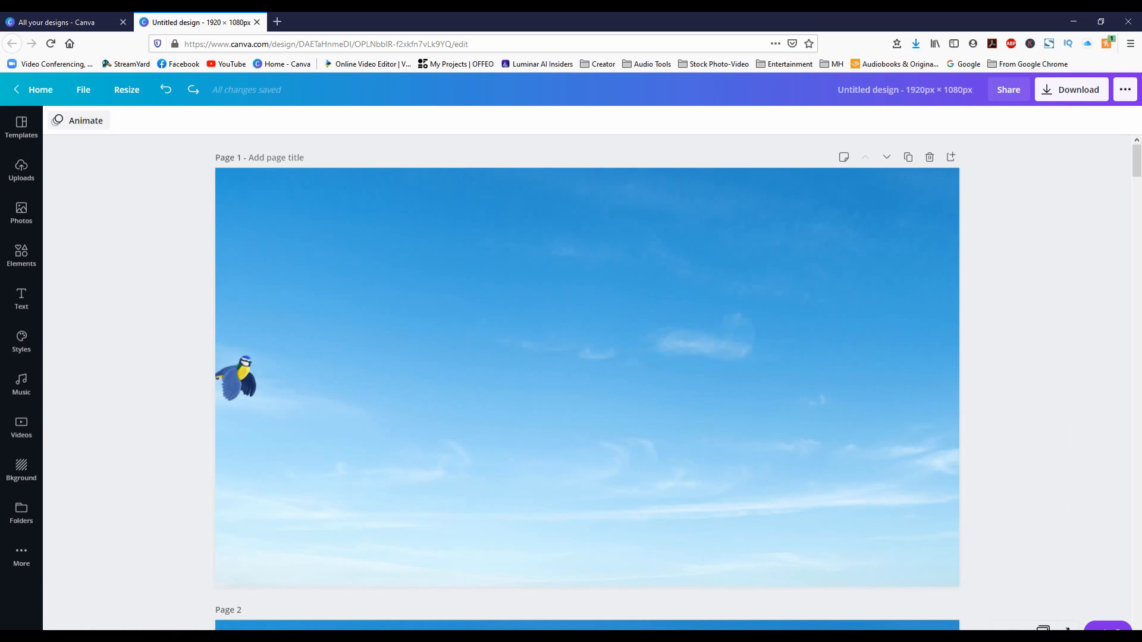
Apply the Tectonic animation to page 1 and set the page's timing to 0.1 s.
left_click(77, 120)
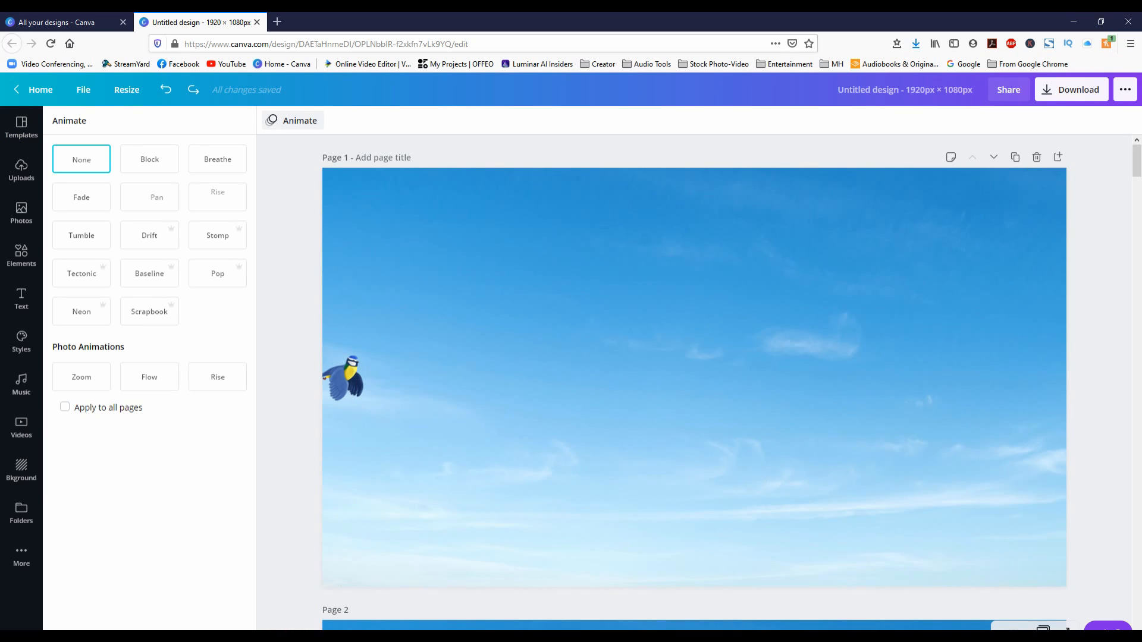
left_click(81, 274)
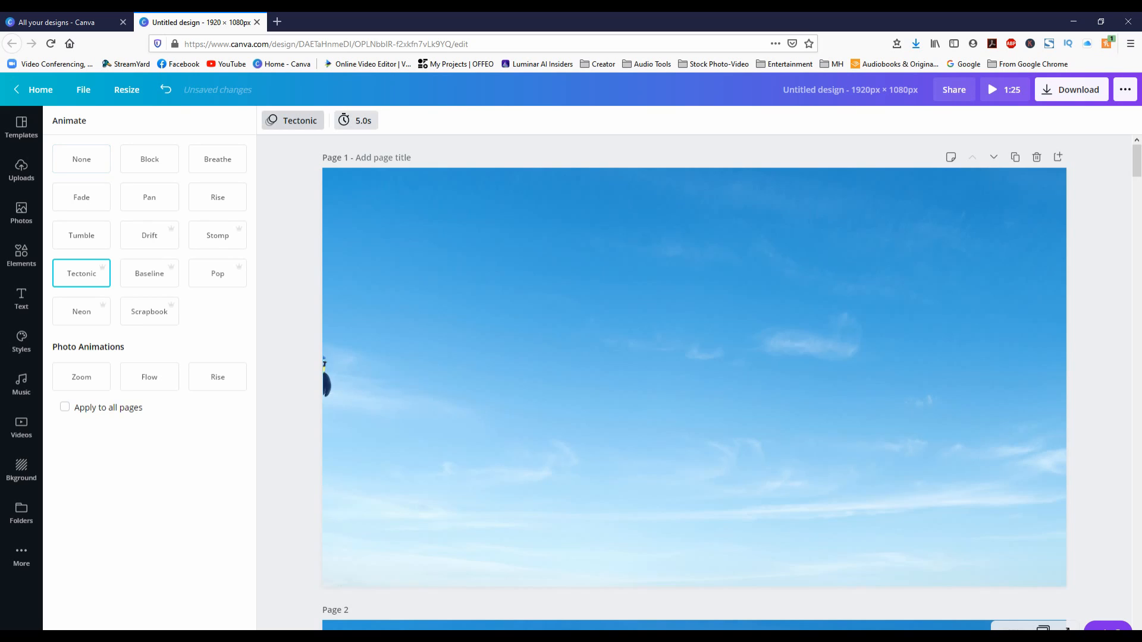
left_click(355, 120)
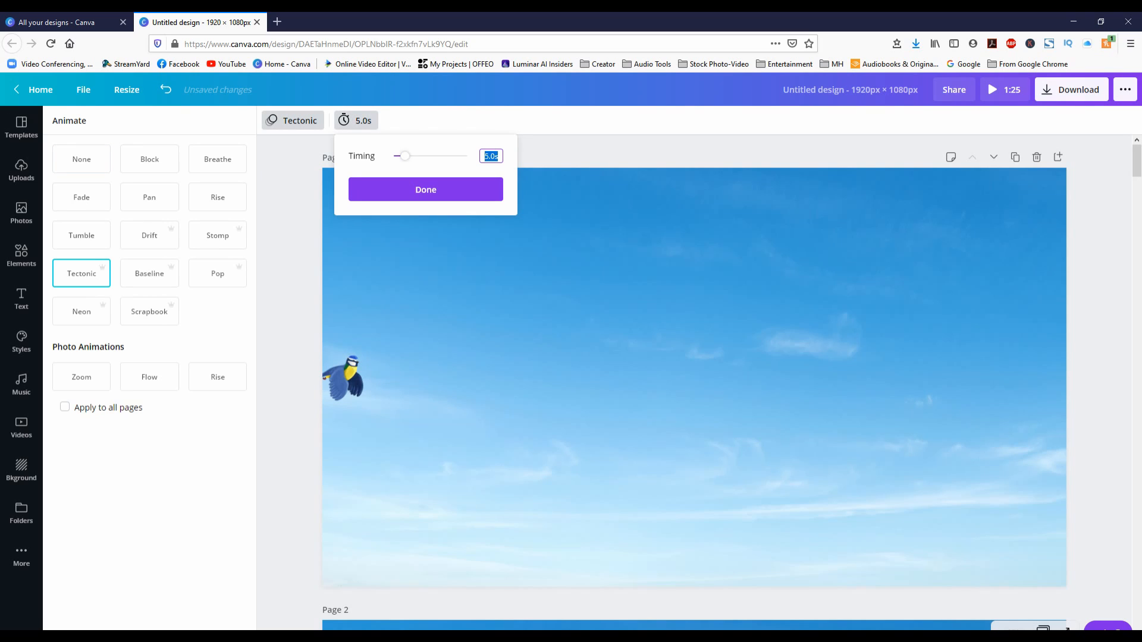
left_click_drag(405, 156, 393, 156)
Set page 1's animation to None, keeping the 0.1 s timing.
left_click(82, 160)
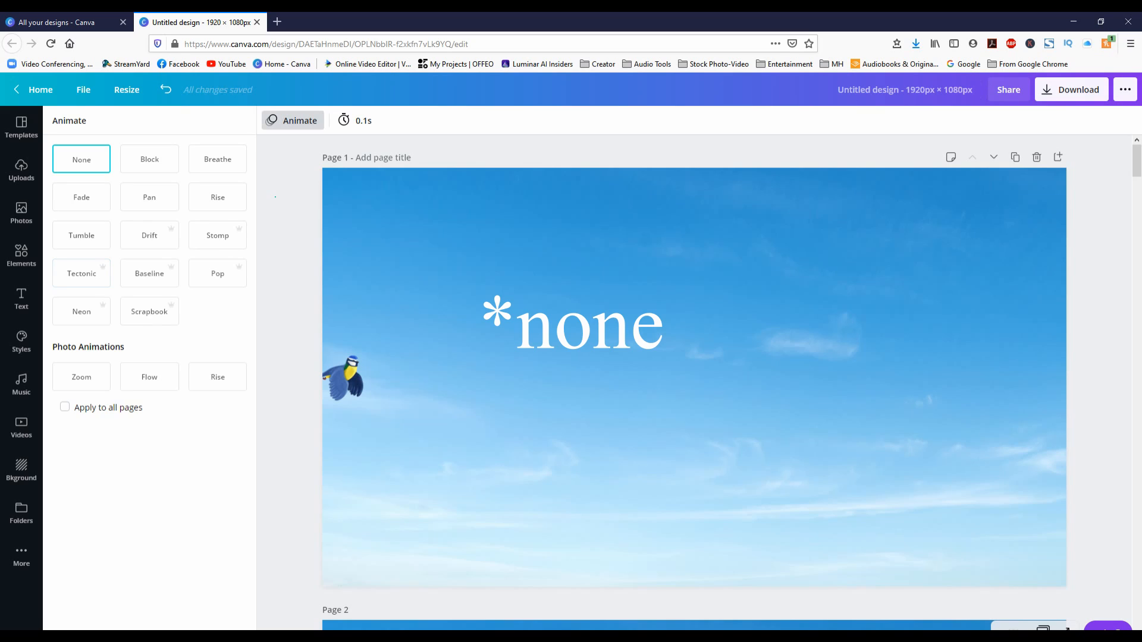
left_click(276, 197)
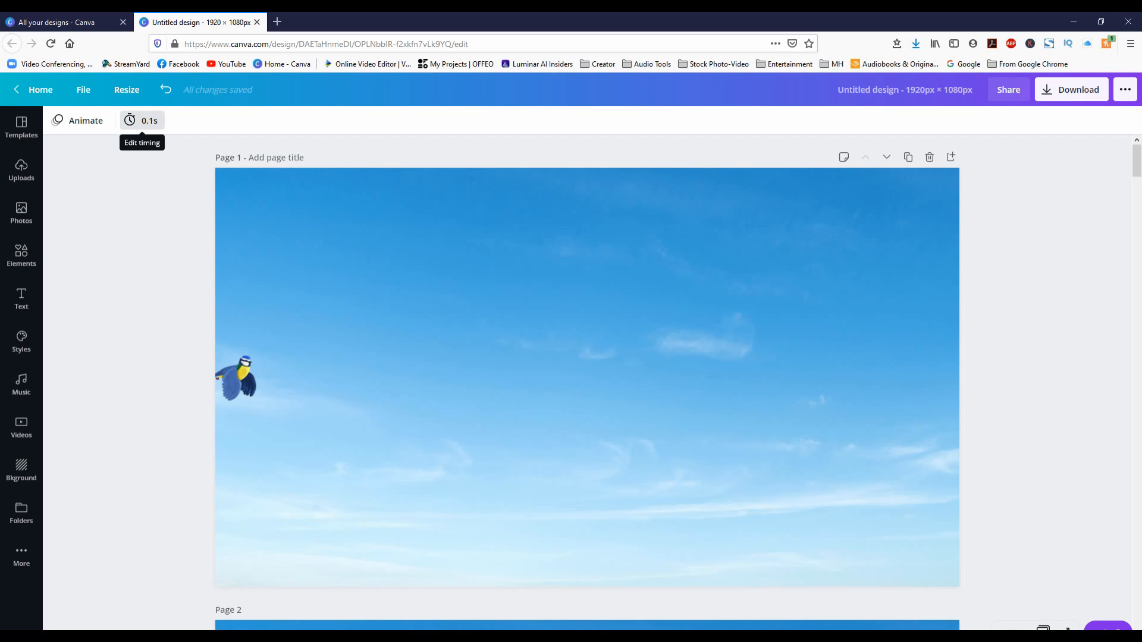
left_click(77, 120)
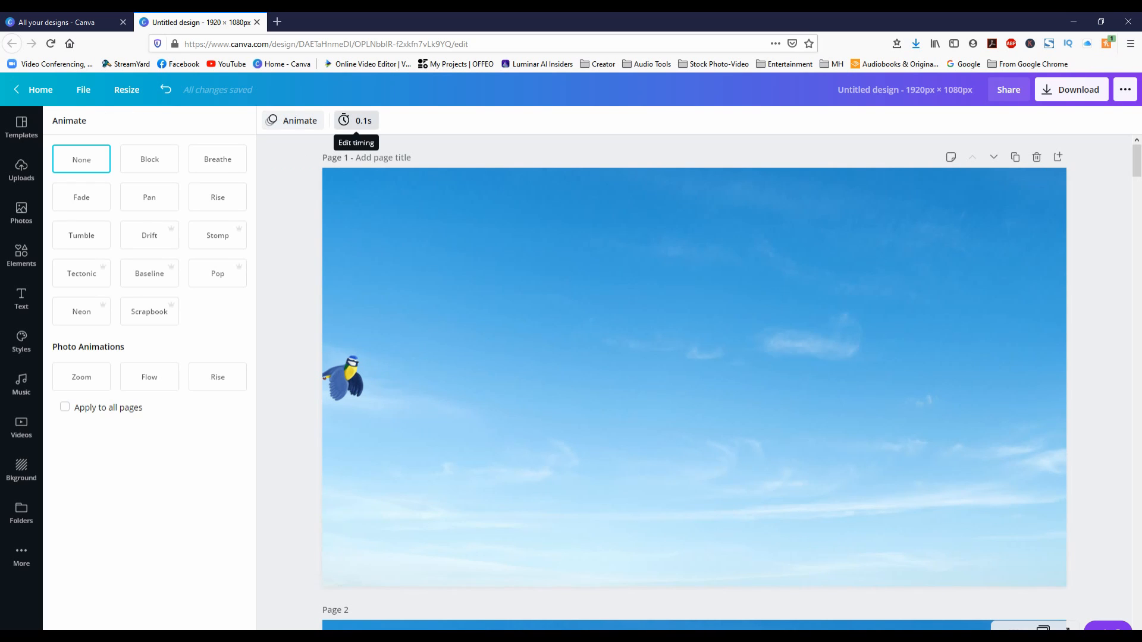
left_click(293, 120)
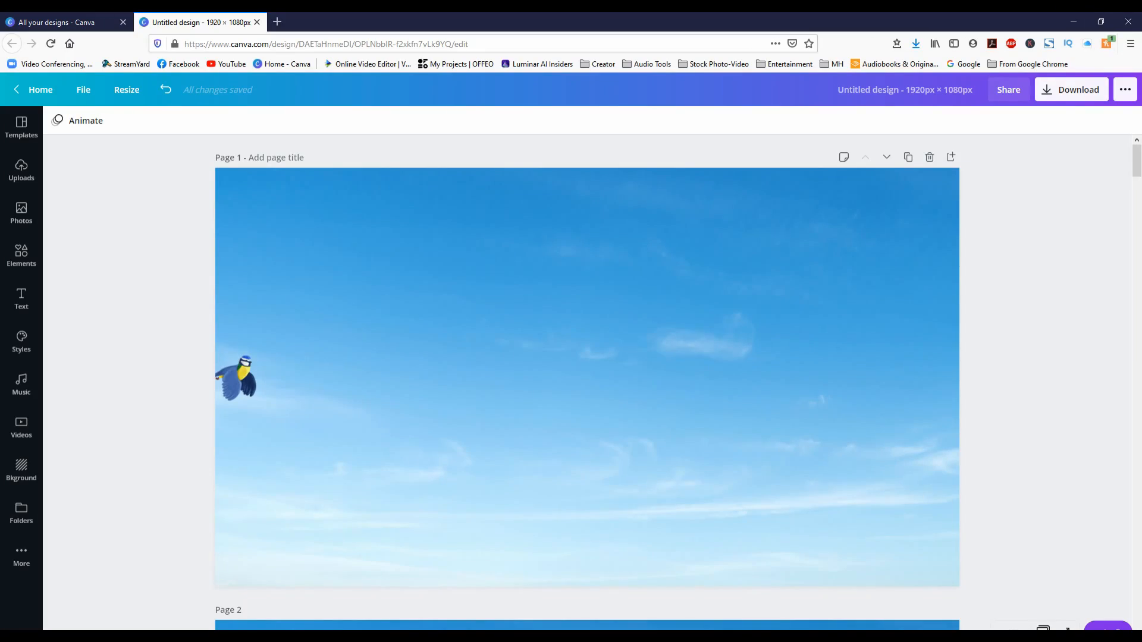
Set the download file type to GIF with all 17 pages included.
left_click(1071, 90)
left_click(1034, 172)
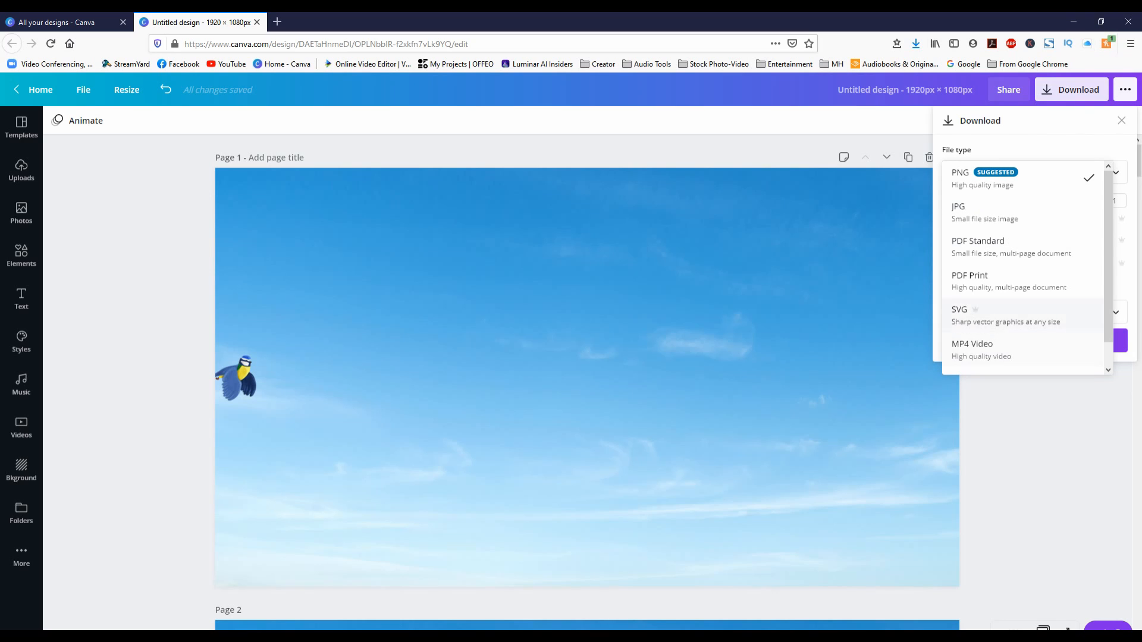
scroll(1023, 345, "down", 1)
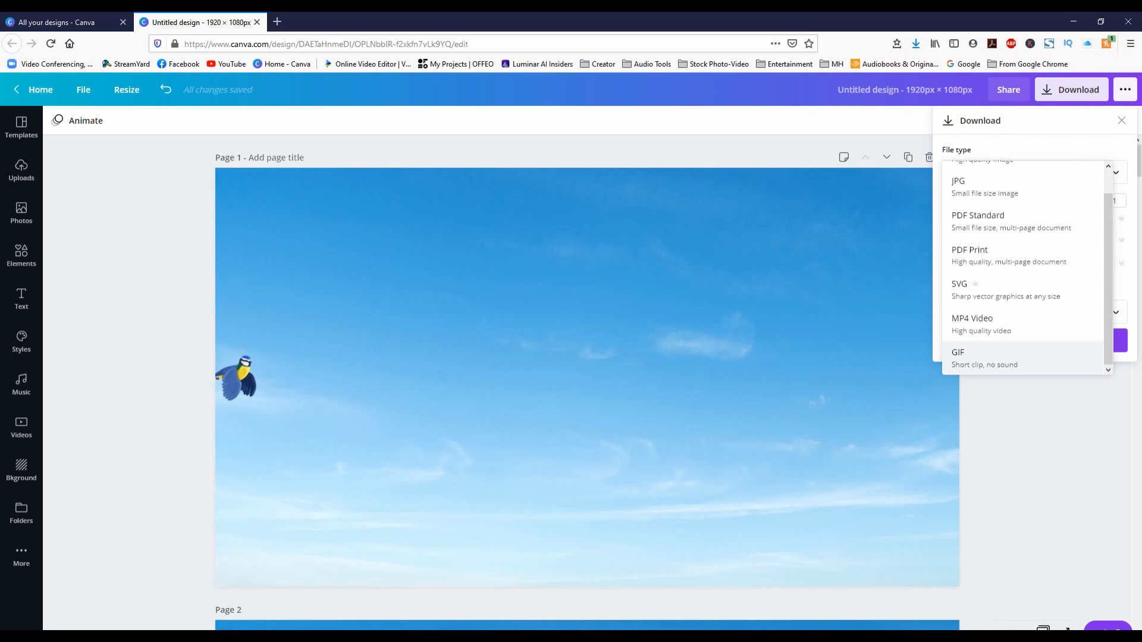
left_click(985, 357)
left_click(1034, 222)
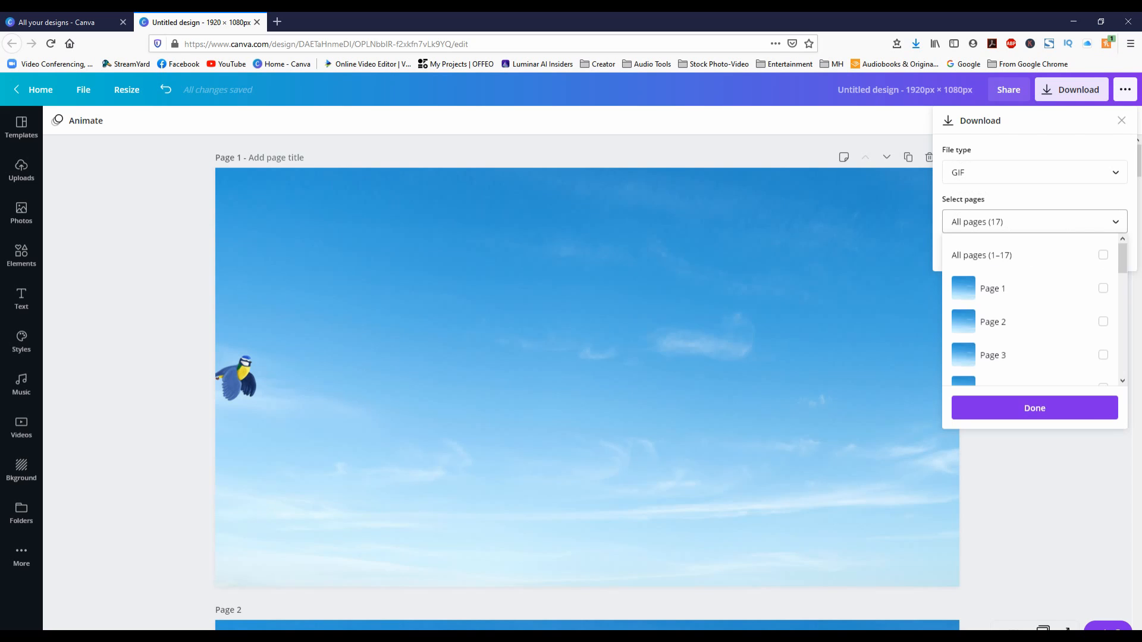
left_click(1035, 221)
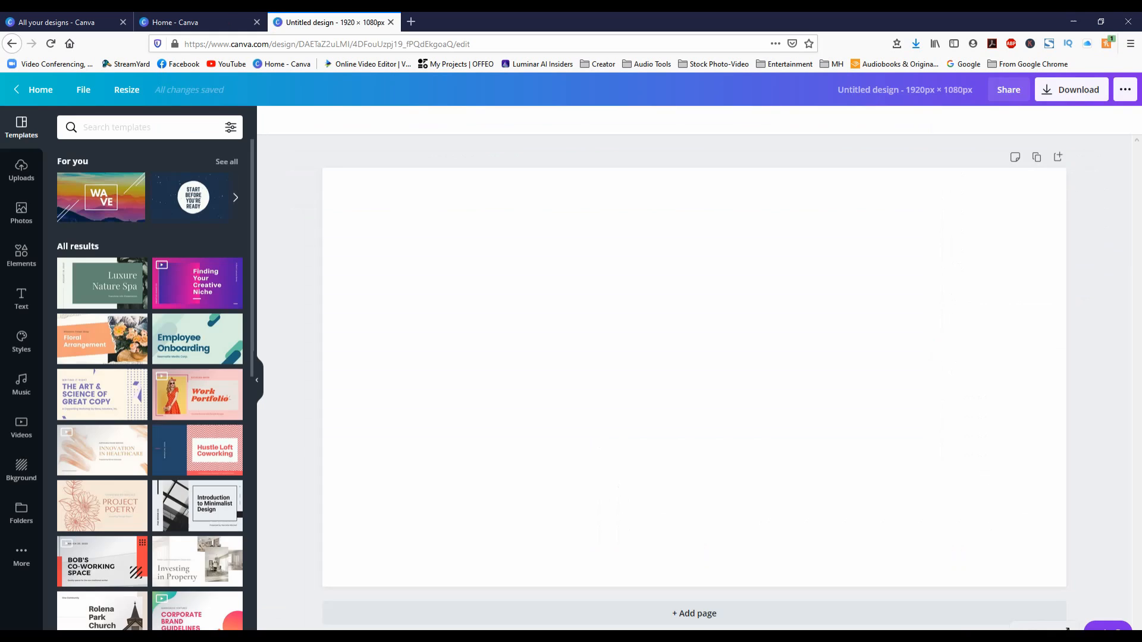
Upload Untitled design(3).mp4 from the Downloads folder to the media of a new blank 1920 × 1080 px design.
left_click(21, 171)
left_click(232, 156)
left_click(77, 189)
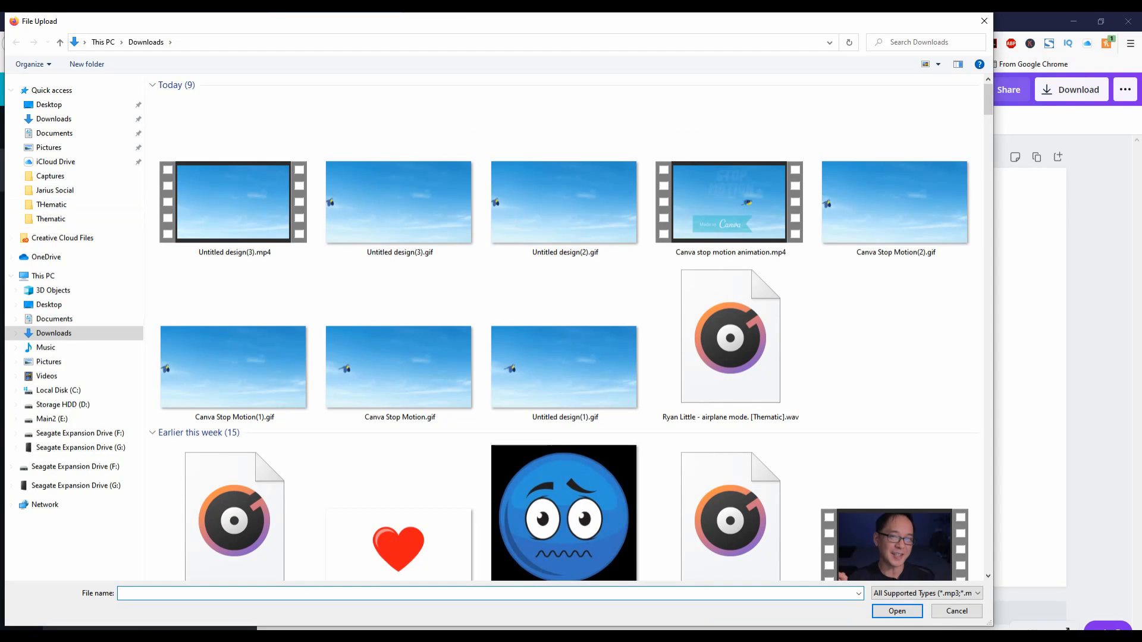
left_click(233, 204)
left_click(897, 612)
left_click(233, 203)
left_click(897, 611)
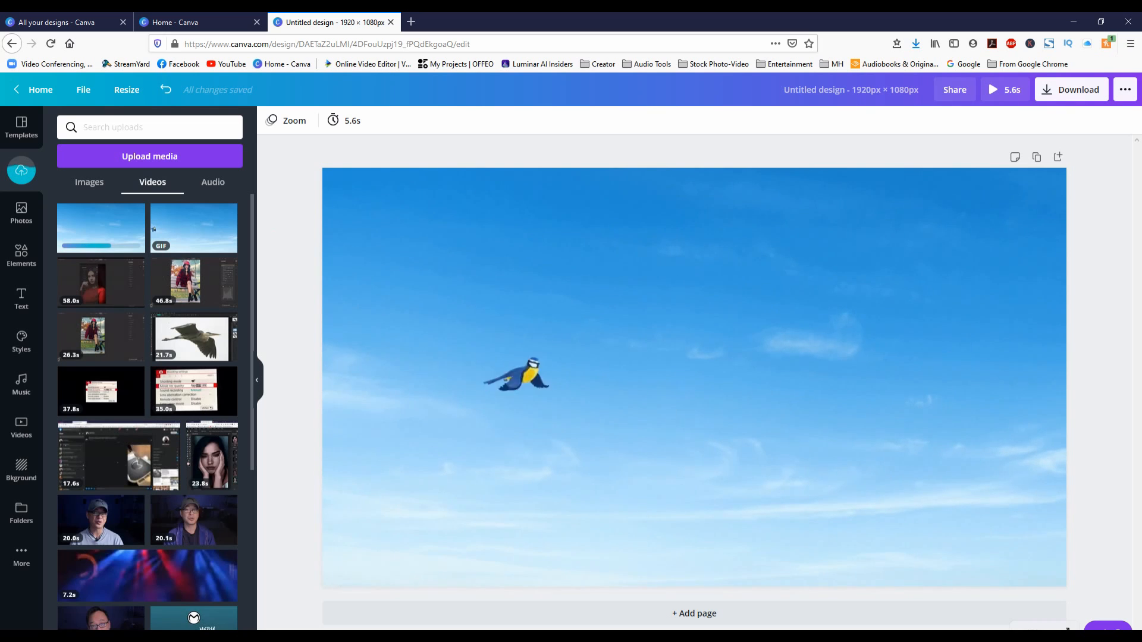
Add the recently used "FREE DELIVERY" font combination to the page and replace its two words with "STOP" and "MOTION".
left_click(21, 297)
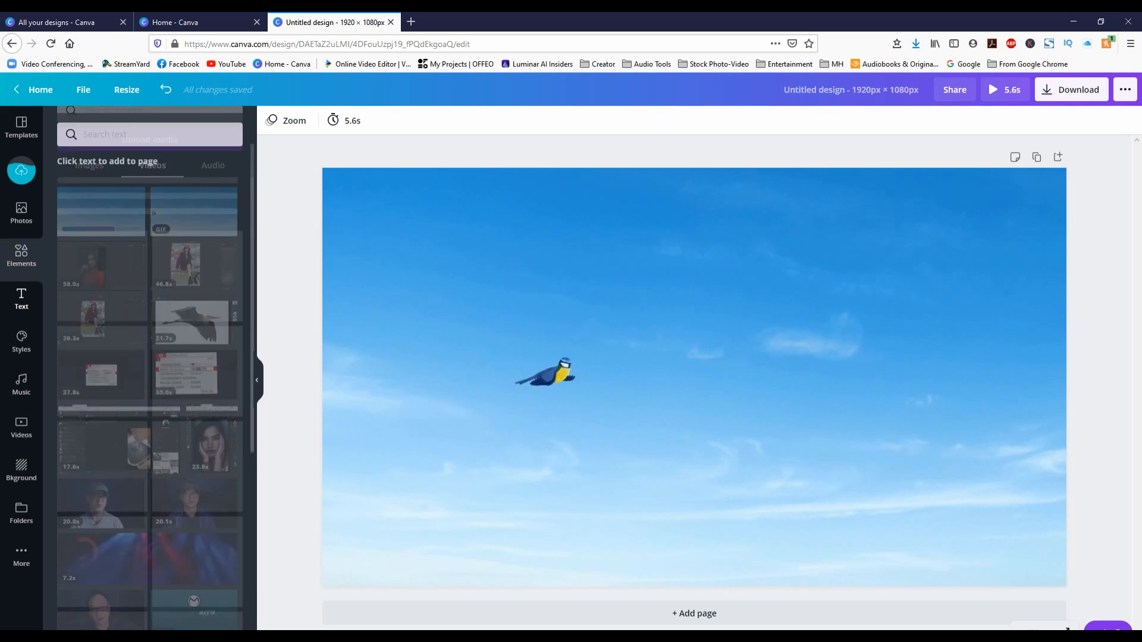
left_click(102, 347)
double_click(696, 339)
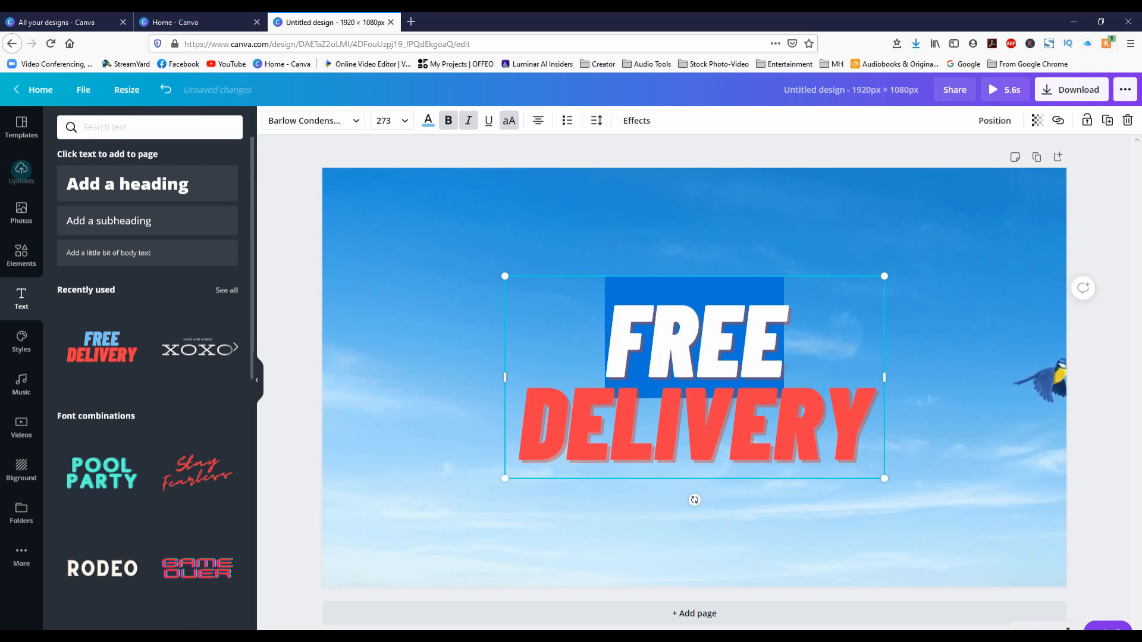
type("STOP")
left_click_drag(678, 426, 519, 426)
type("MOTION")
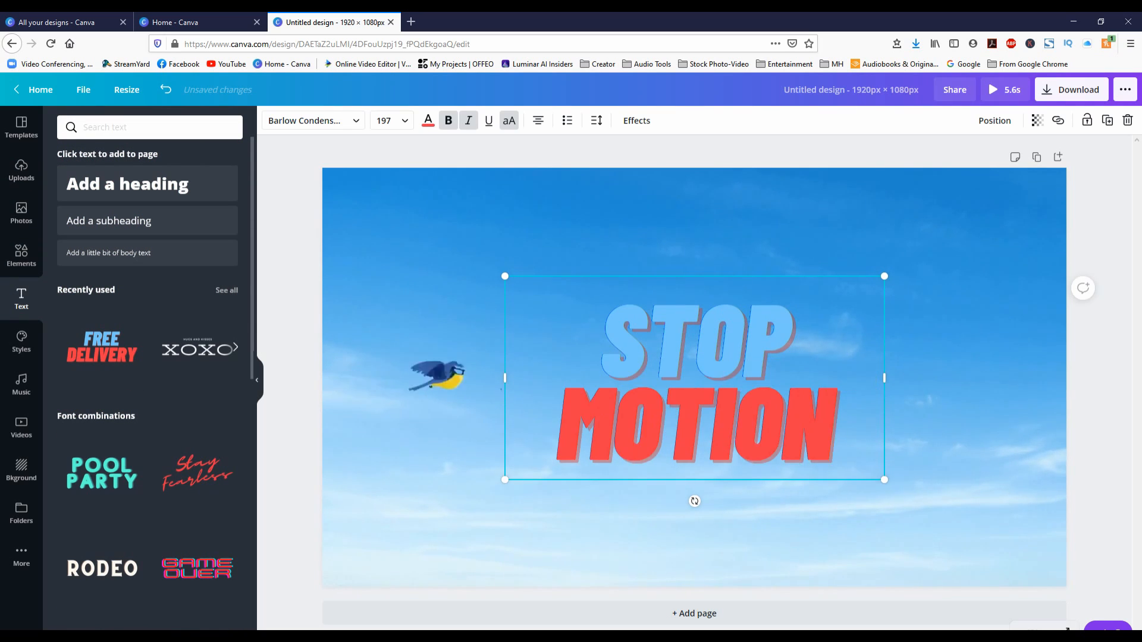
Change the text color of both "MOTION" and "STOP" to white.
left_click_drag(838, 425, 557, 425)
left_click(428, 121)
left_click(163, 238)
left_click(768, 363)
left_click_drag(769, 362, 601, 357)
left_click(163, 238)
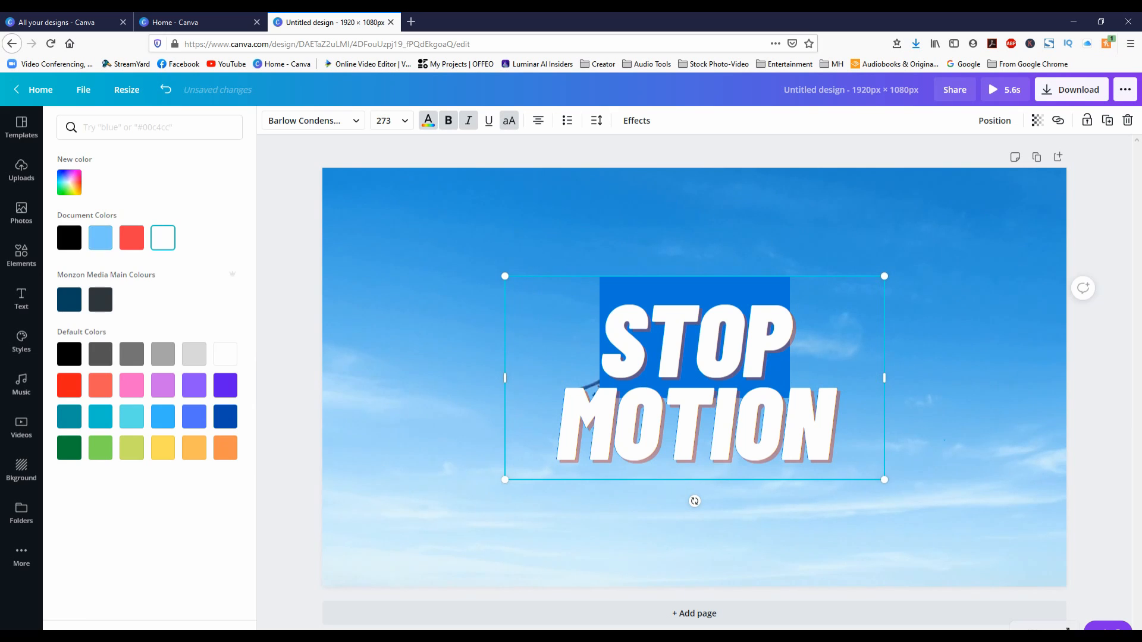
left_click(429, 121)
Shrink the STOP MOTION title and place it horizontally centered in the upper part of the page, above the bird's flight path.
left_click_drag(595, 276, 610, 168)
left_click_drag(900, 373, 815, 327)
left_click_drag(668, 255, 694, 273)
Add the recently used "Made in Canva" banner element and place it below the bird's flight path, near the page's lower edge.
left_click(22, 254)
left_click(81, 227)
left_click_drag(694, 377, 705, 496)
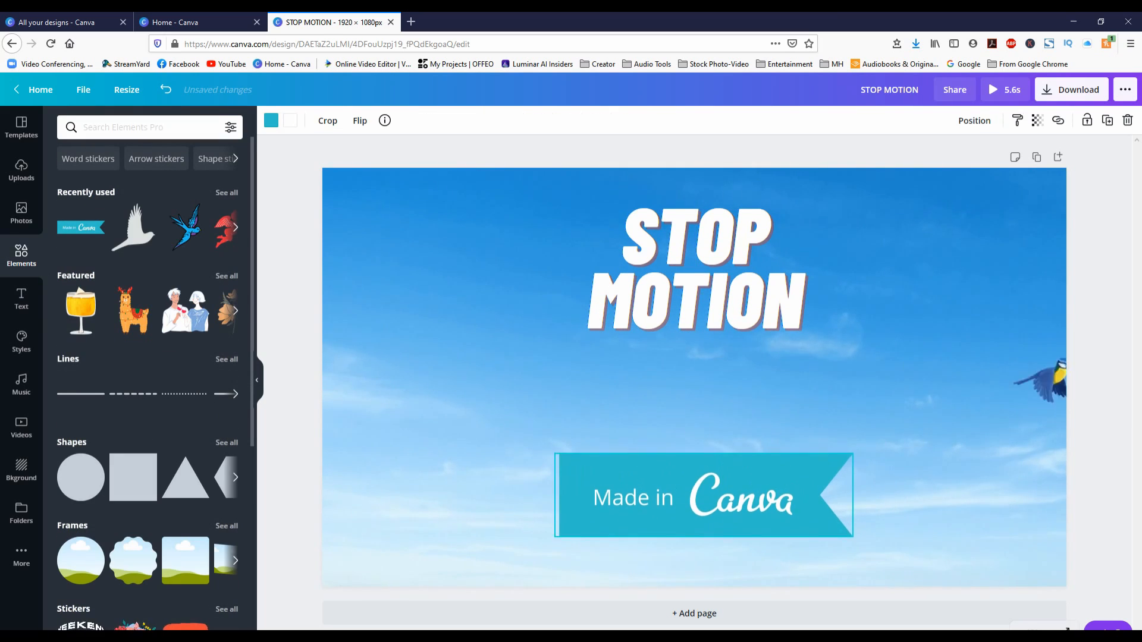
Try the Tectonic page animation, and apply the Drift animation to the page instead.
left_click(291, 121)
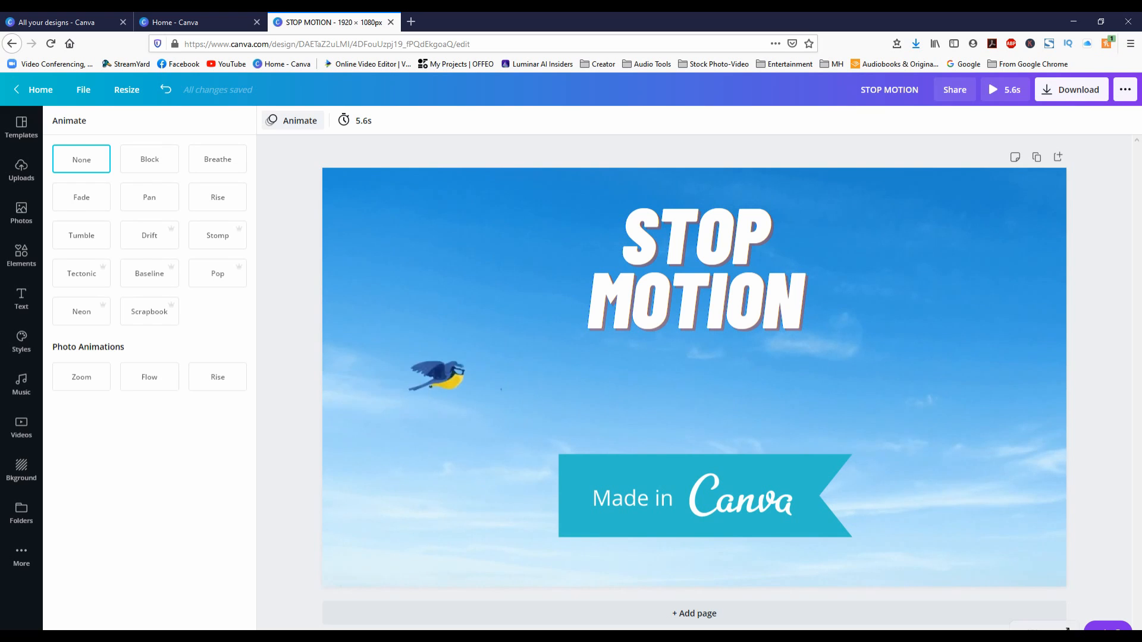
left_click(77, 273)
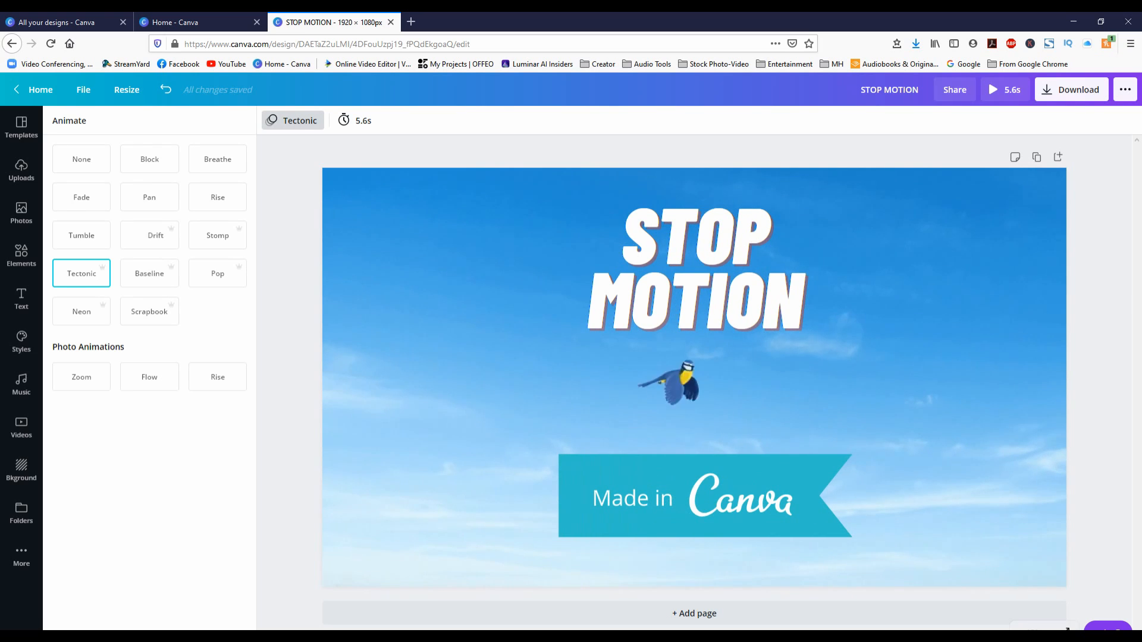
left_click(149, 235)
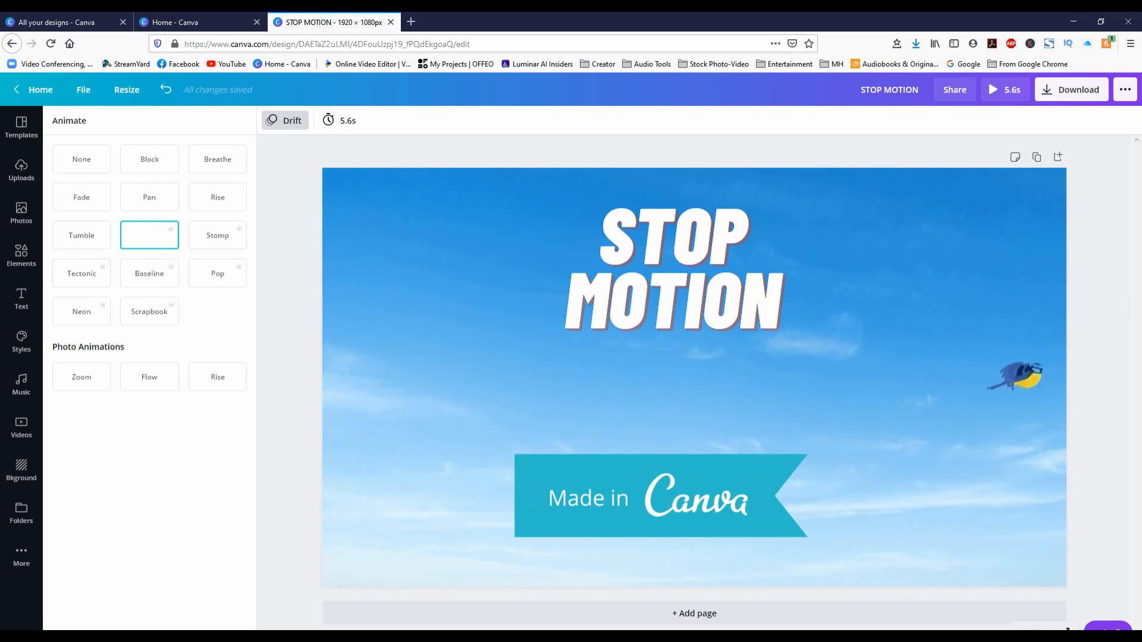